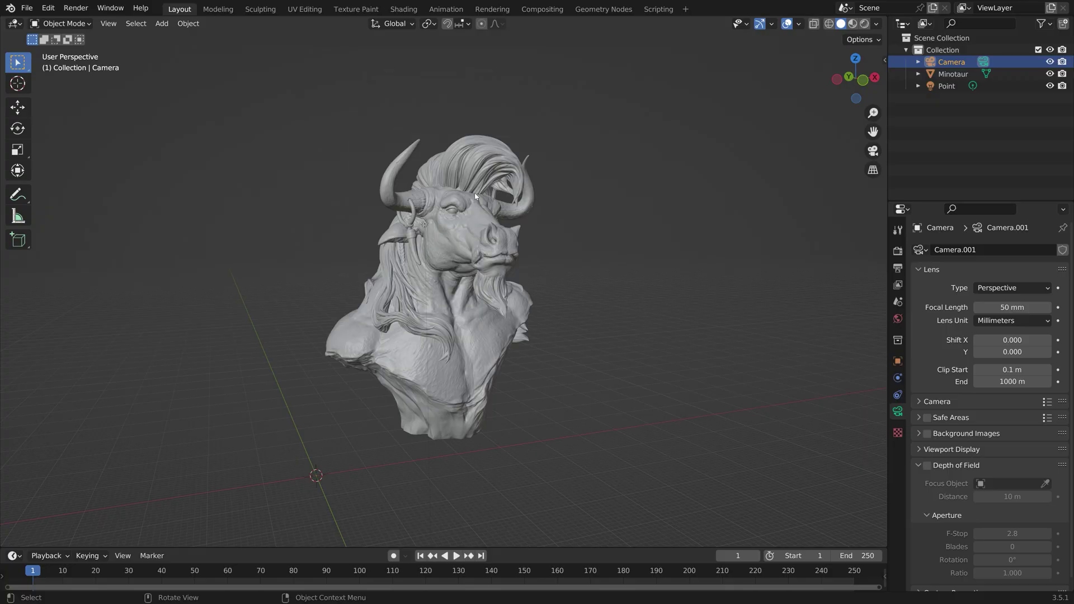
# Move the camera from its own view so the bust sits right of centre, and keyframe its location and rotation at frame 1.
pyautogui.press('KP_0')
pyautogui.press('g')
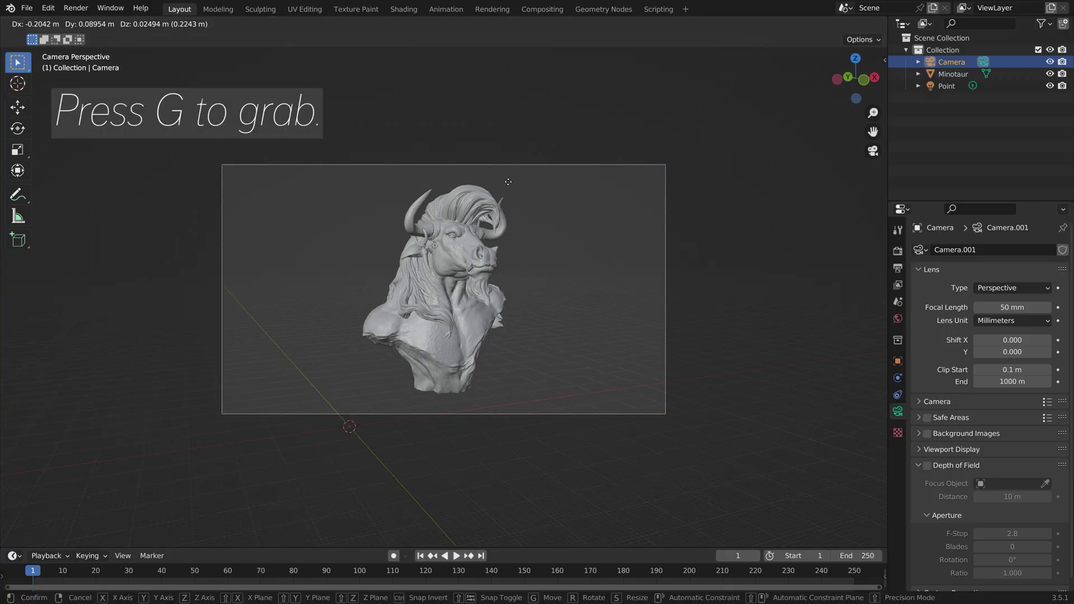
pyautogui.click(797, 199)
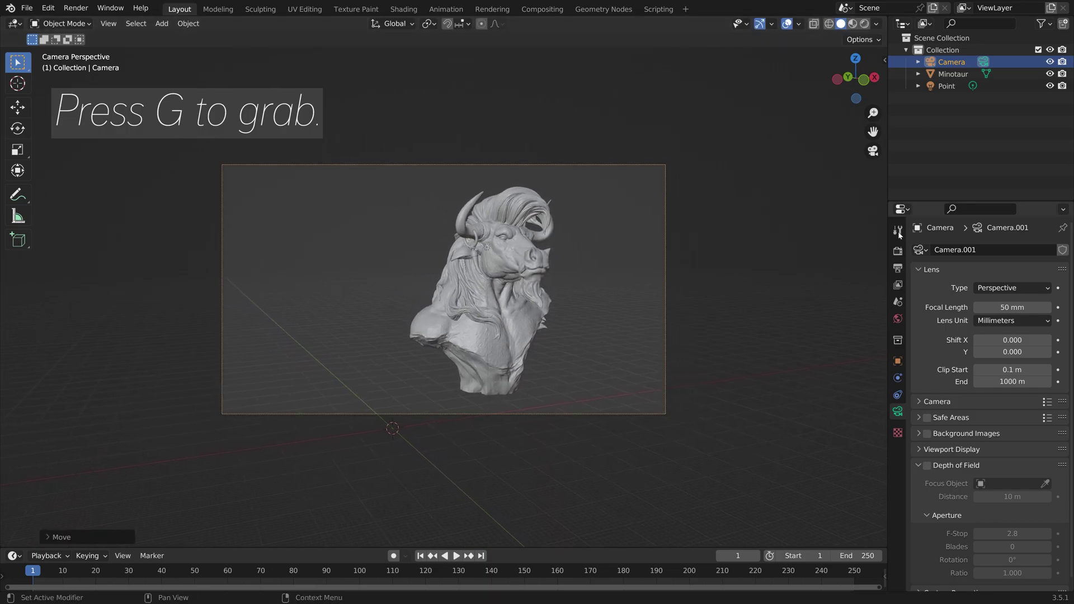
pyautogui.press('n')
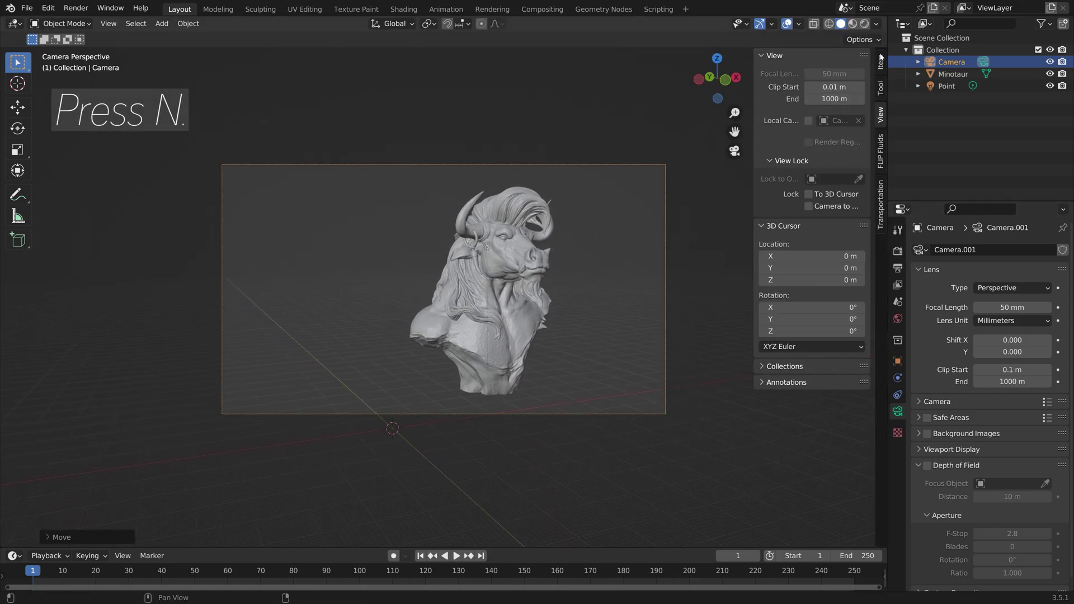
pyautogui.press('i')
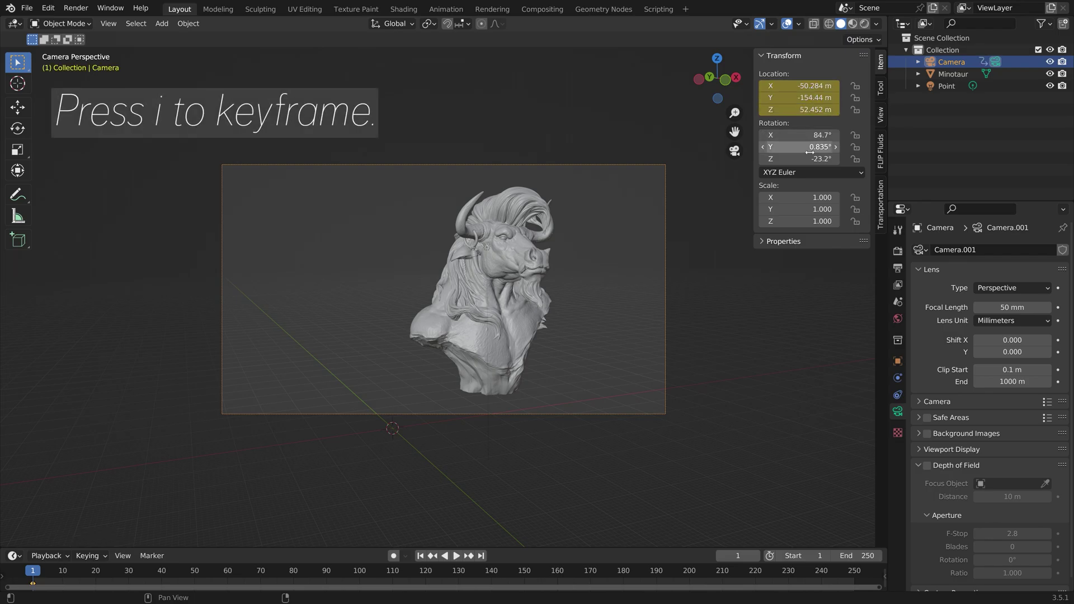
# At frame 250, move the camera so the bust sits on the frame's left side, and keyframe its location and rotation.
pyautogui.click(481, 555)
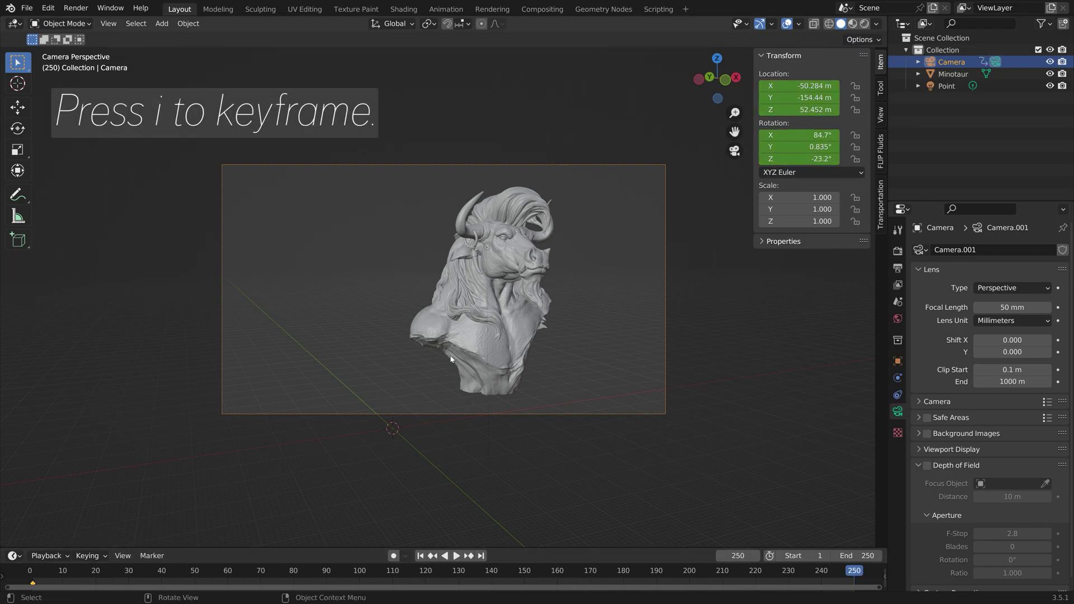
pyautogui.press('g')
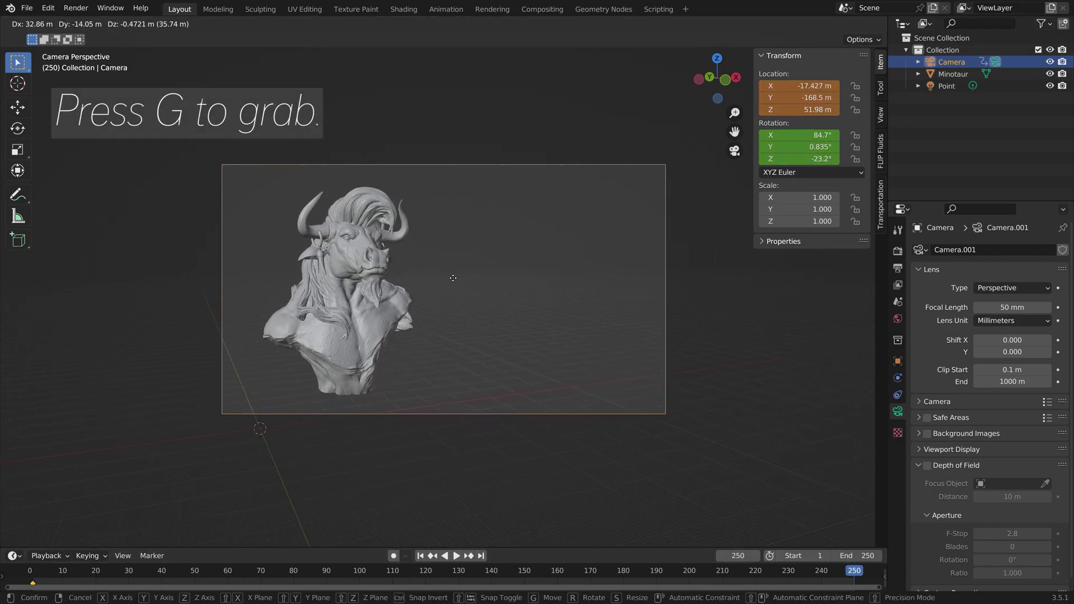
pyautogui.click(632, 246)
pyautogui.press('i')
pyautogui.press('i')
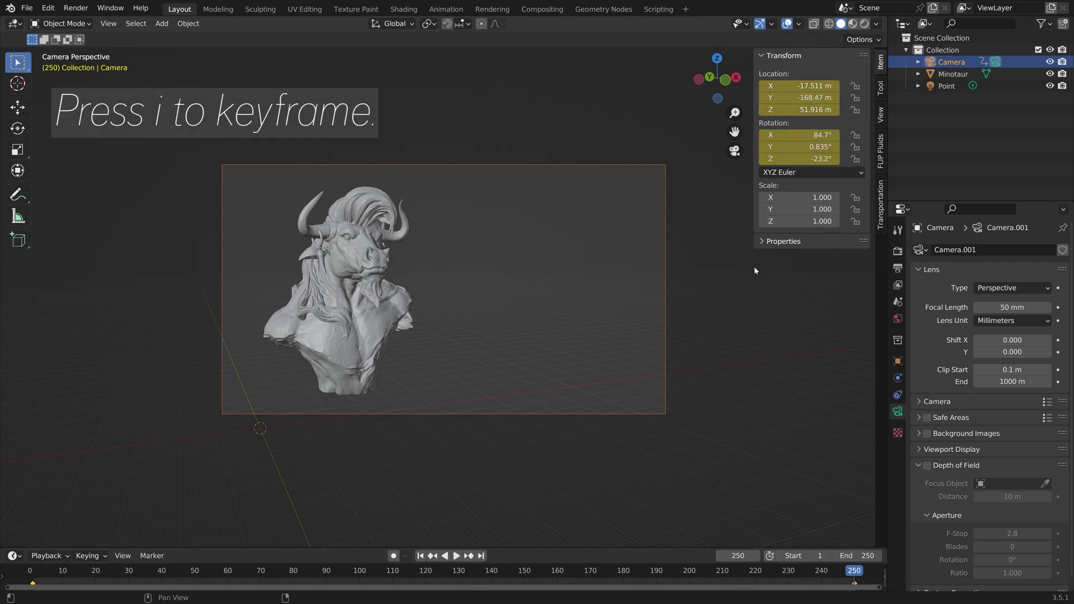
# Play back the camera animation from near the start to check the movement between the two keyframes.
pyautogui.click(37, 570)
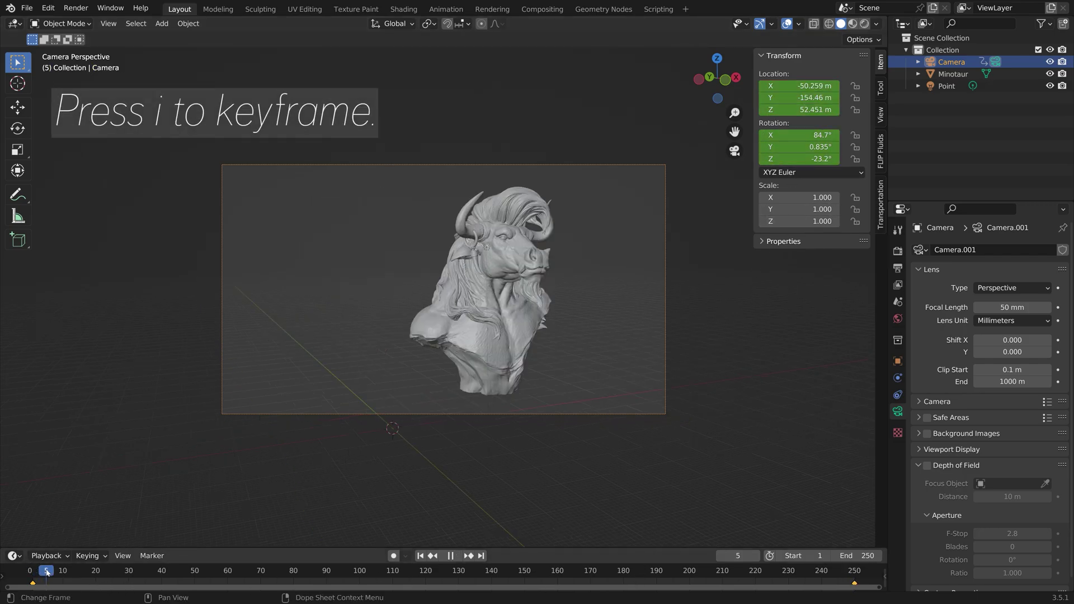
pyautogui.press('space')
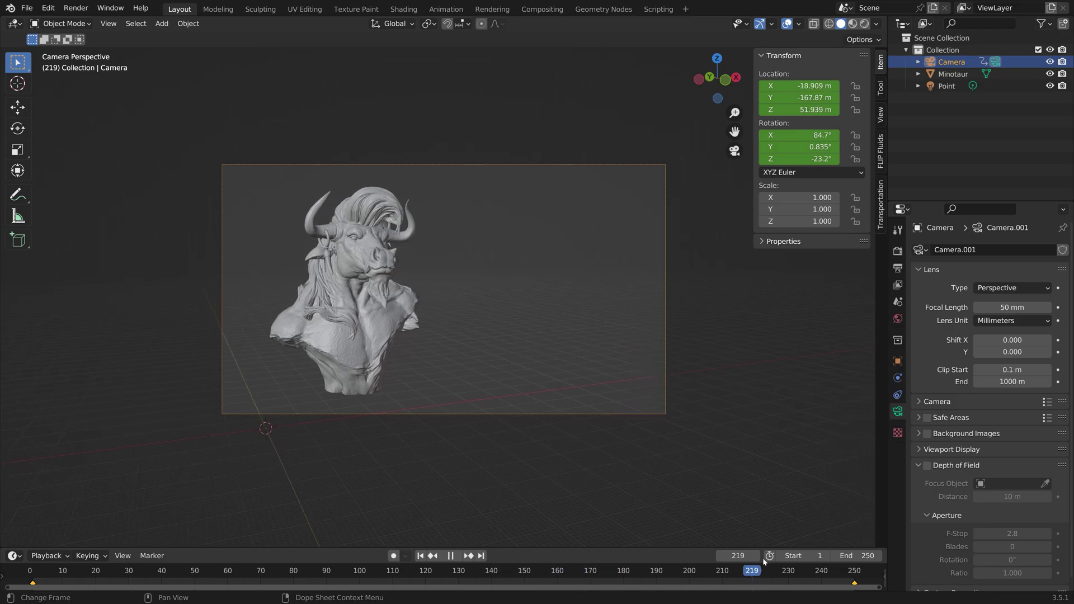
pyautogui.press('space')
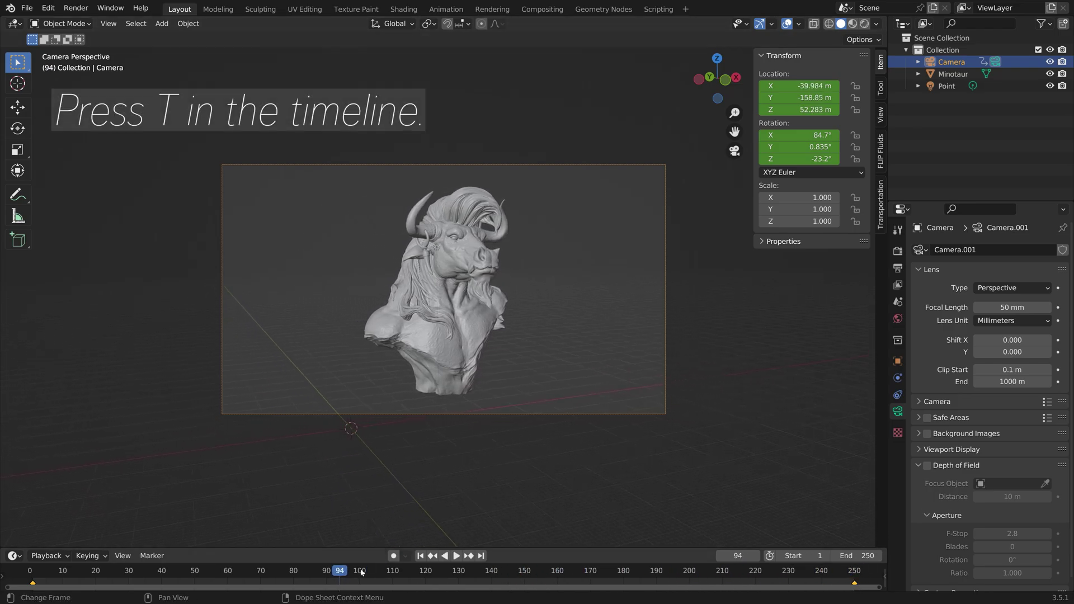
# Set the camera keyframes' interpolation to Linear and play back the animation.
pyautogui.press('t')
pyautogui.click(264, 589)
pyautogui.press('t')
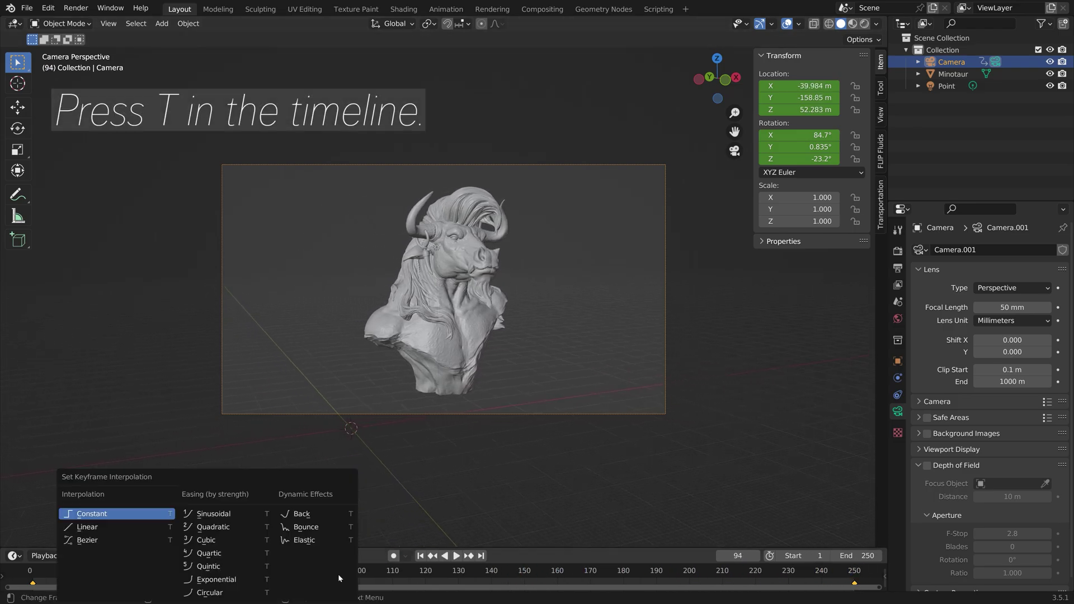
pyautogui.click(156, 527)
pyautogui.press('space')
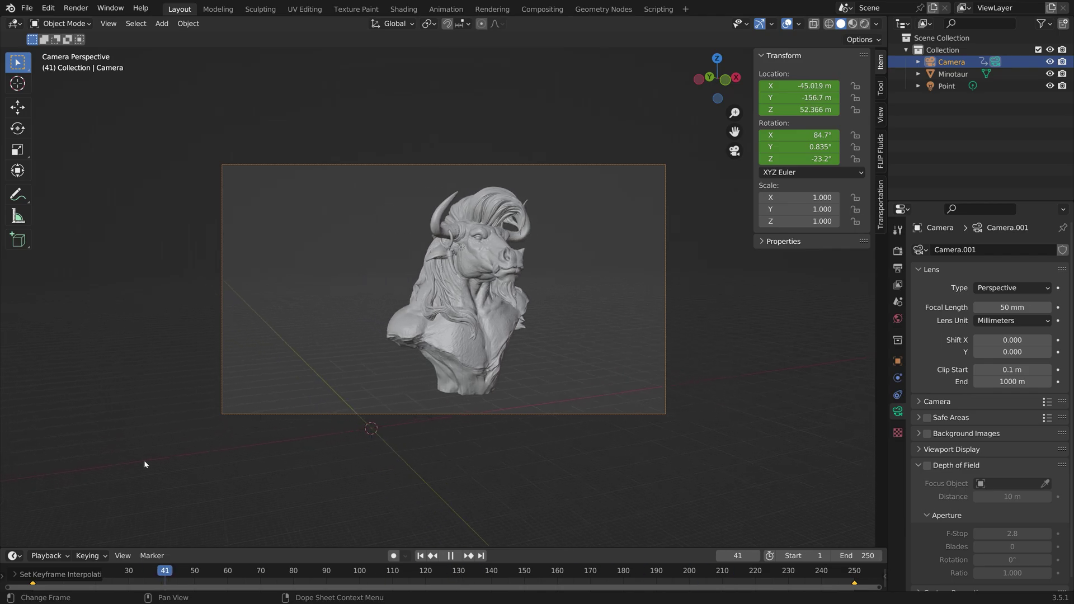
pyautogui.press('space')
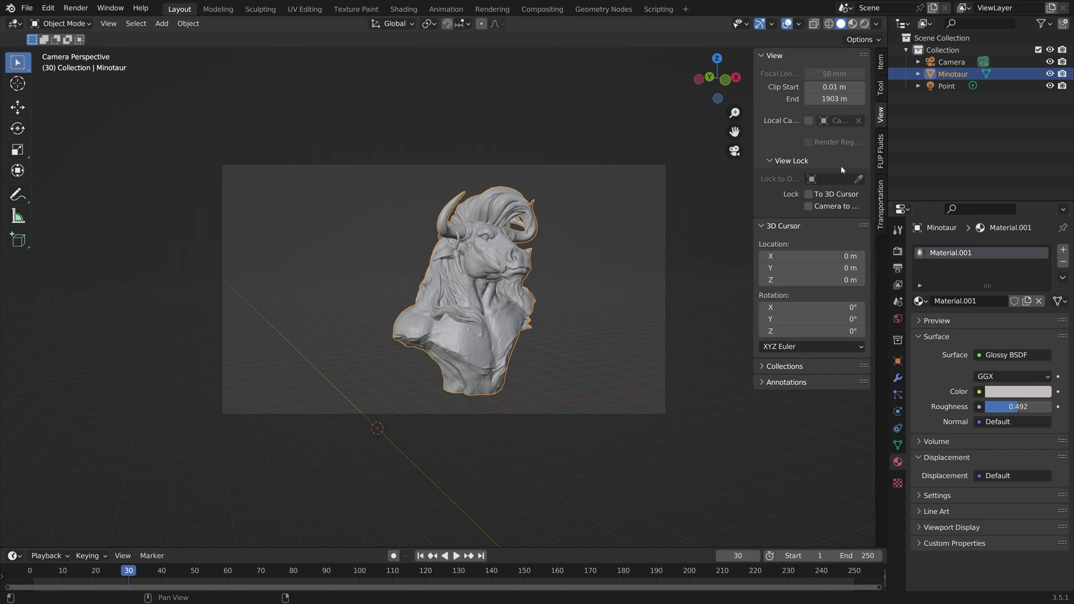
# Show the viewport in rendered shading and change the point light to a Sun with a strength of 10.
pyautogui.click(864, 24)
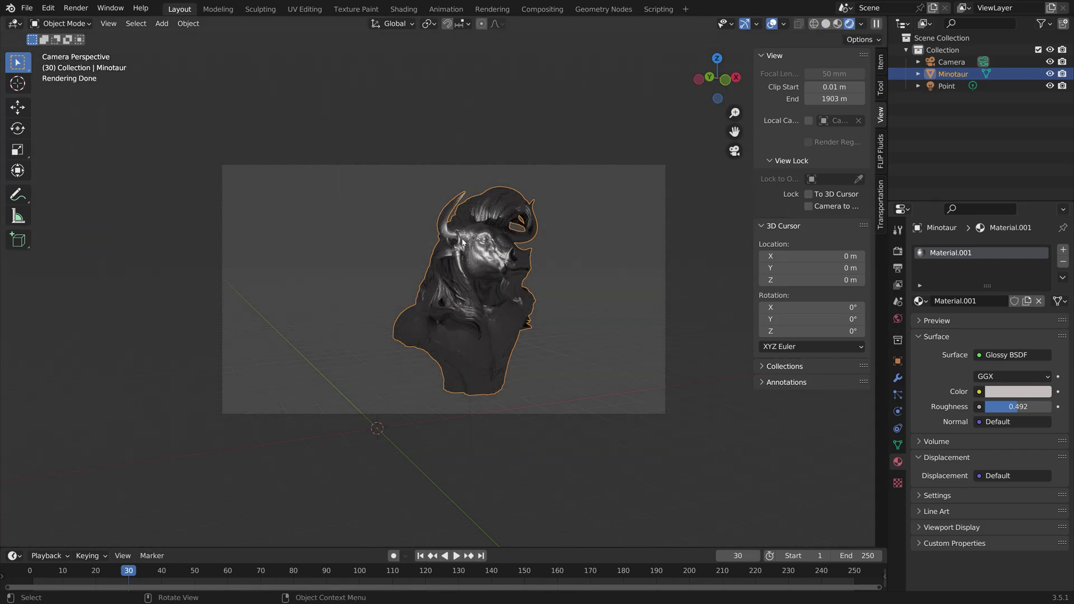
pyautogui.scroll(3, 462, 242)
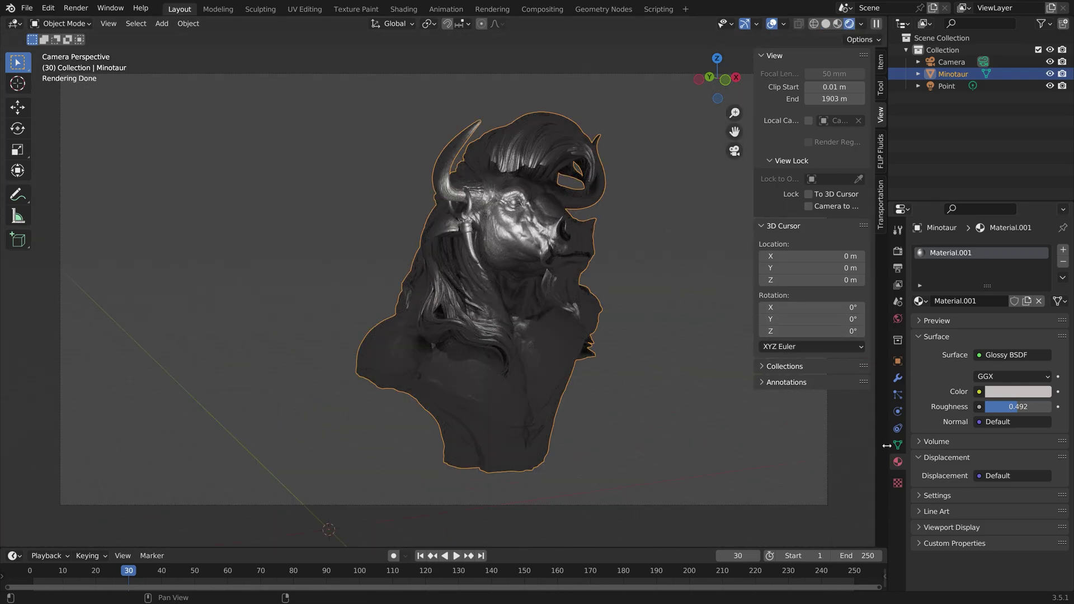
pyautogui.click(947, 86)
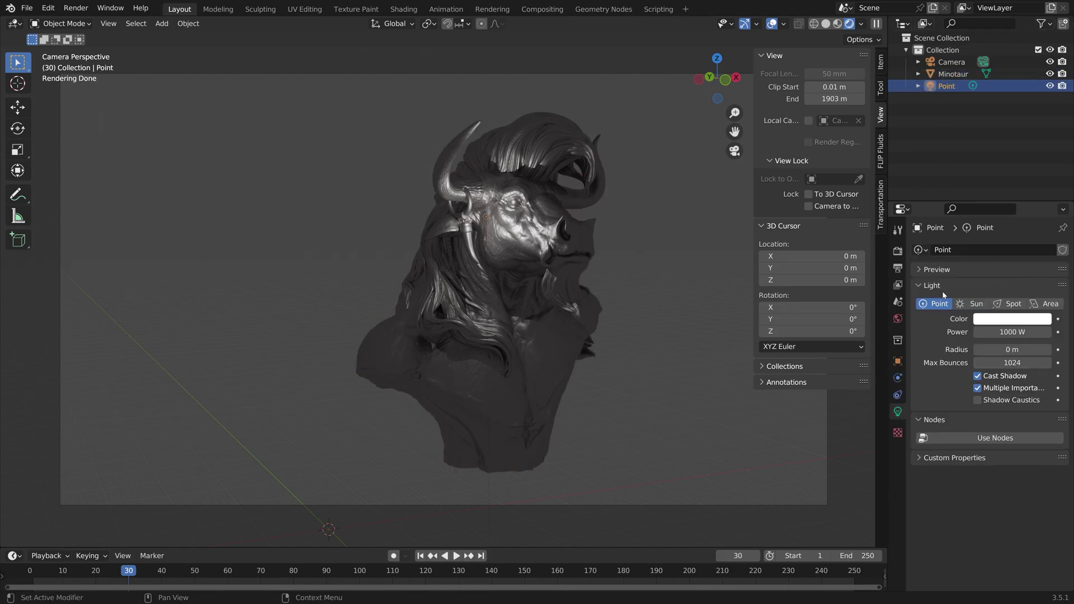
pyautogui.click(970, 304)
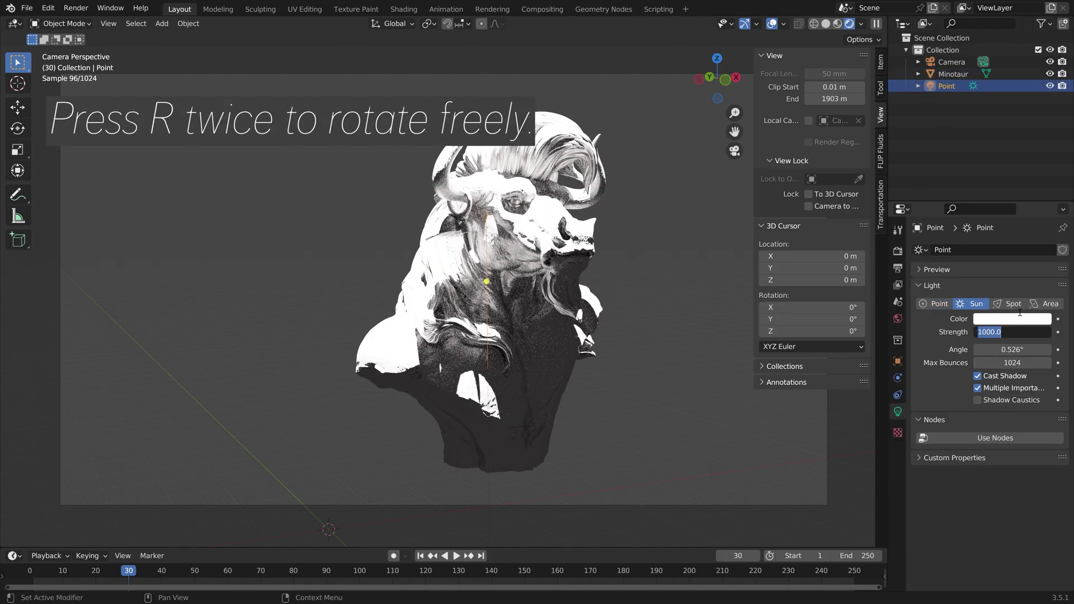
pyautogui.click(1013, 332)
pyautogui.write('10')
pyautogui.press('Return')
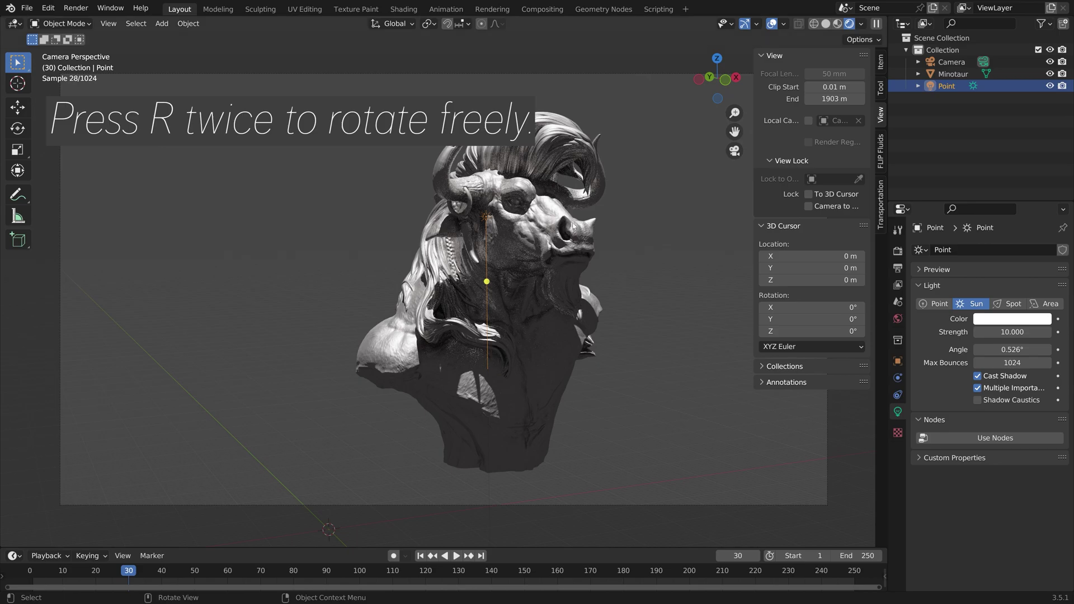
# Rotate the sun light freely so it illuminates the bust's face and chest from the front.
pyautogui.press('r')
pyautogui.press('r')
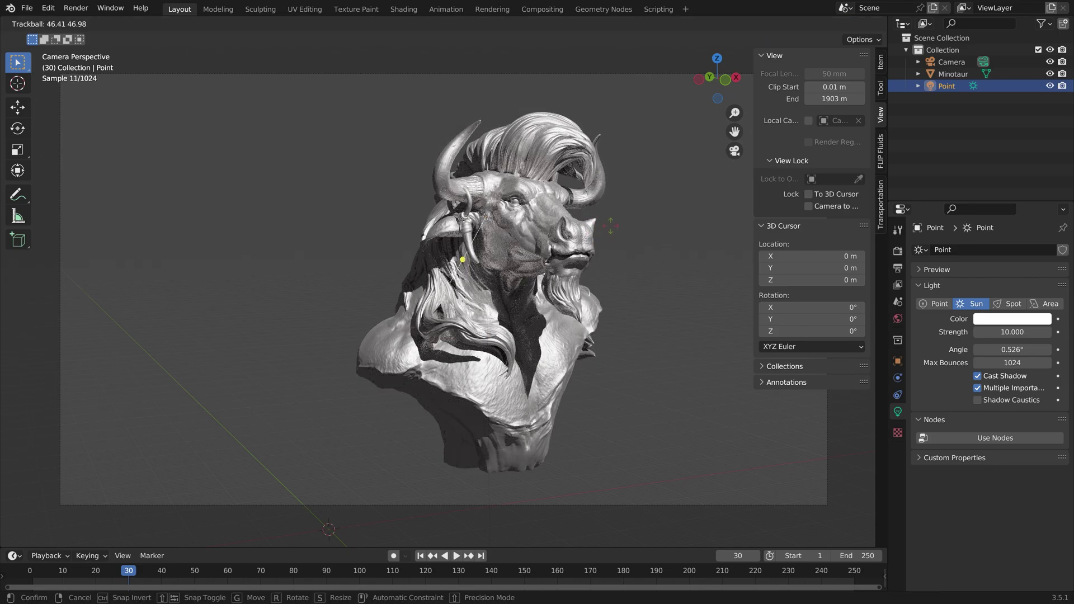
pyautogui.click(747, 342)
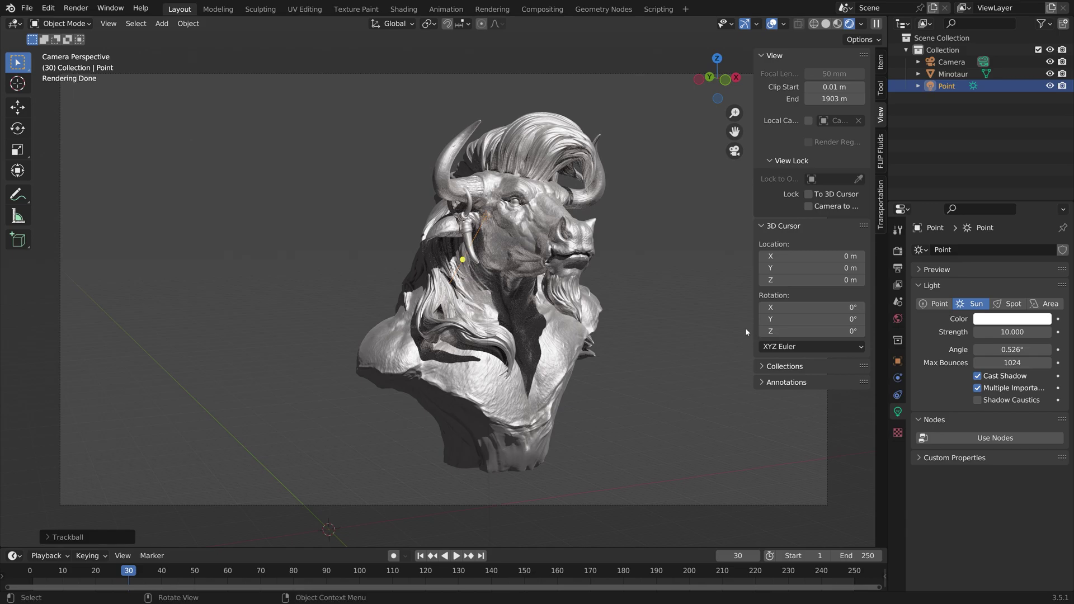
# Use an Environment Texture as the world background colour and look at the Evening Road 01 (Pure Sky) HDRI on Poly Haven.
pyautogui.click(898, 318)
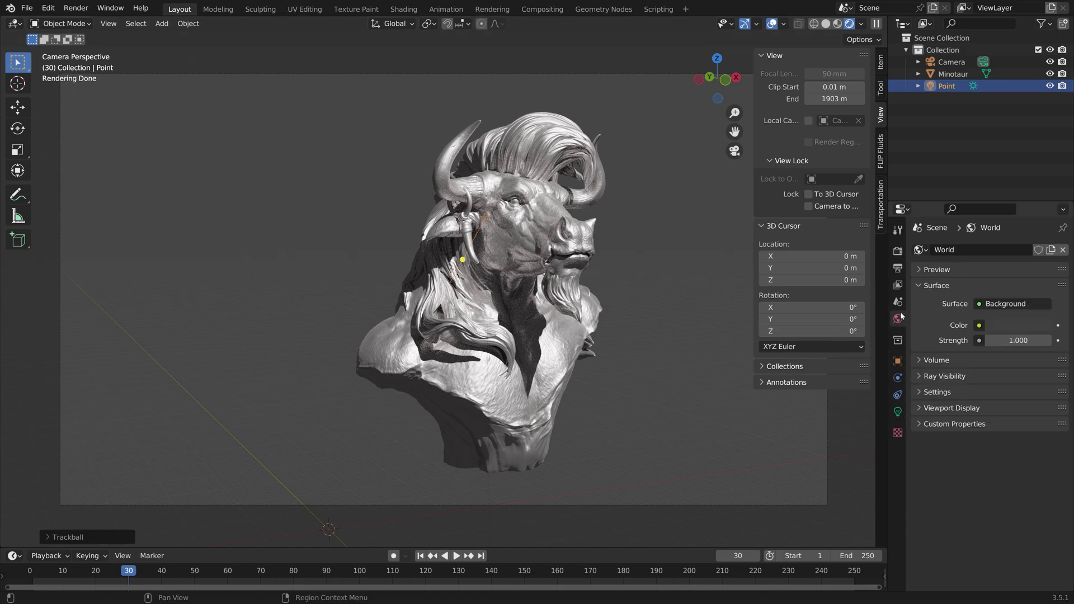
pyautogui.click(978, 325)
pyautogui.click(815, 442)
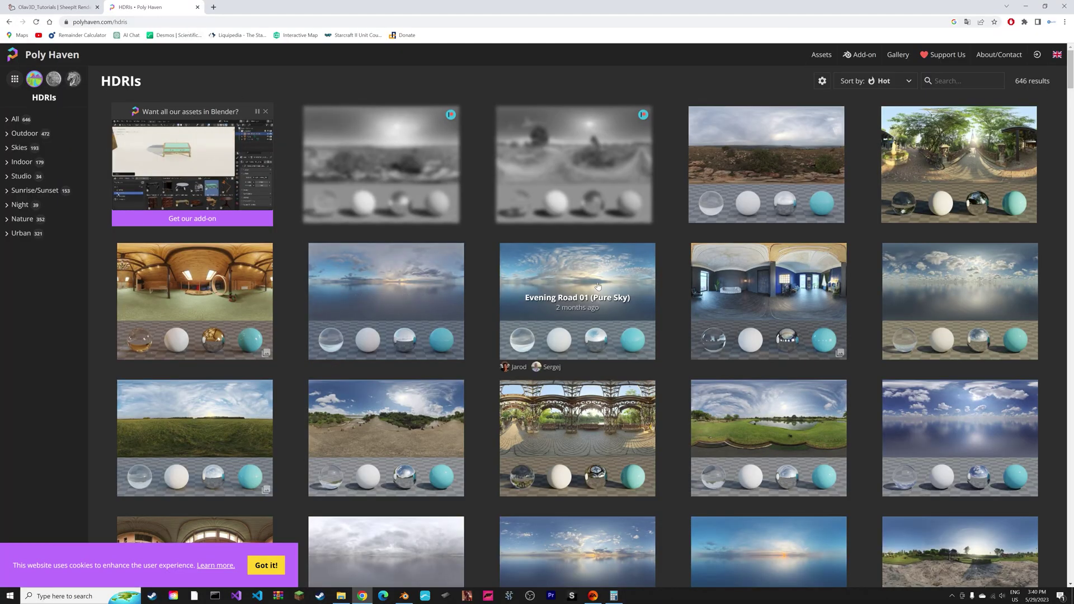
pyautogui.click(597, 280)
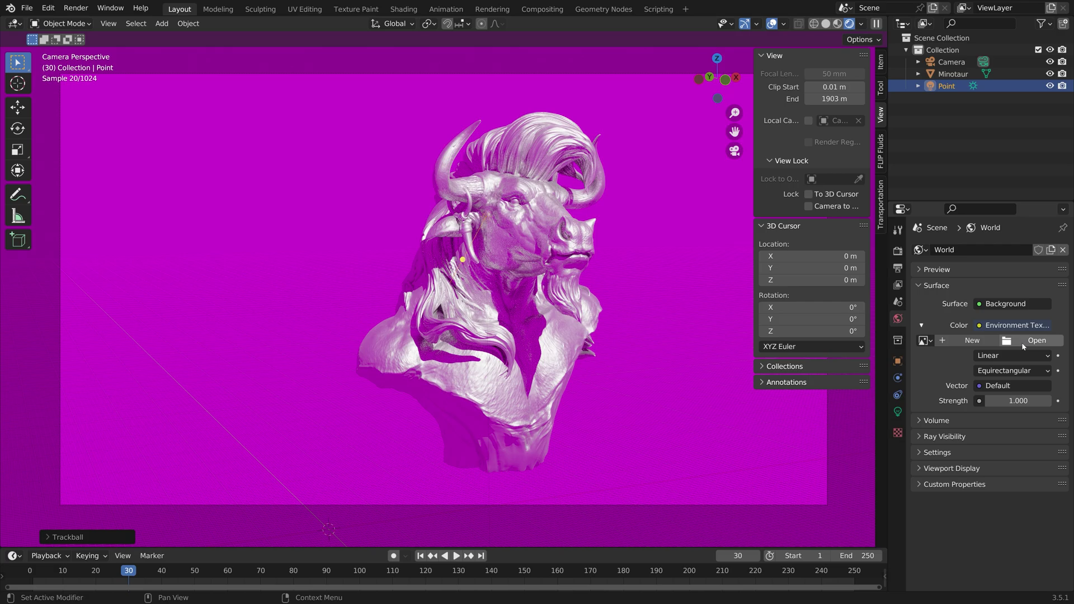
# Load Chelsea_Stairs_8k.jpg from the Chelsea_Stairs (2) folder in Downloads as the world's environment image.
pyautogui.click(1029, 341)
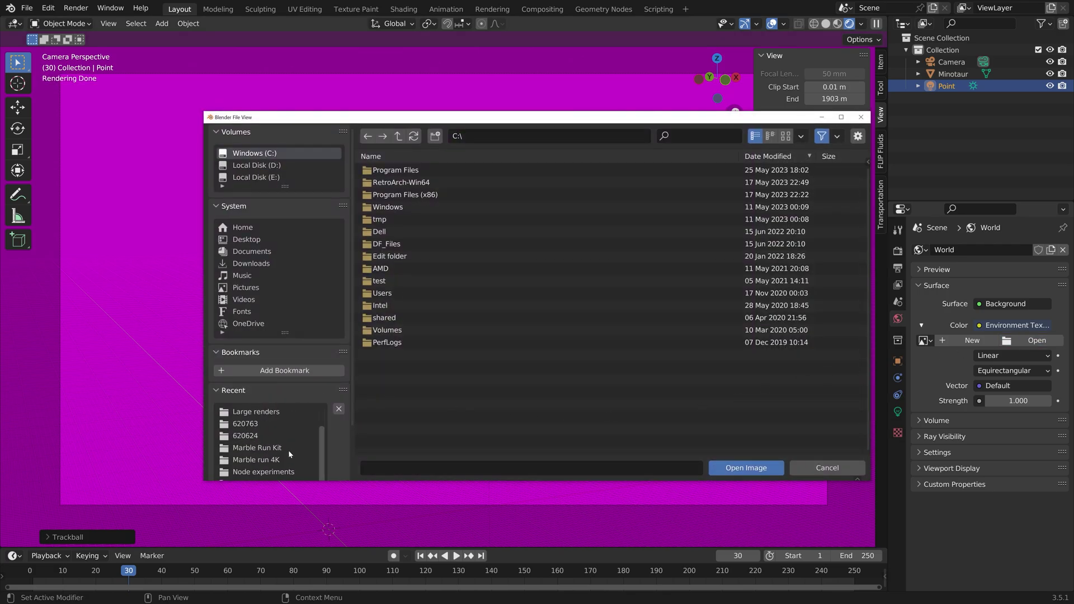
pyautogui.click(263, 265)
pyautogui.click(714, 137)
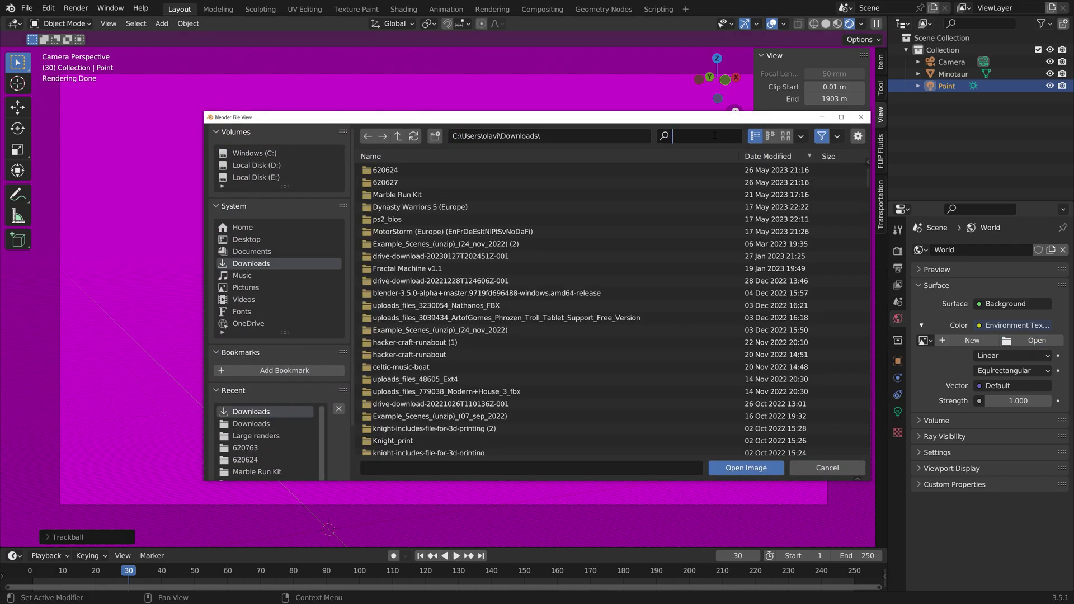
pyautogui.write('che')
pyautogui.doubleClick(463, 181)
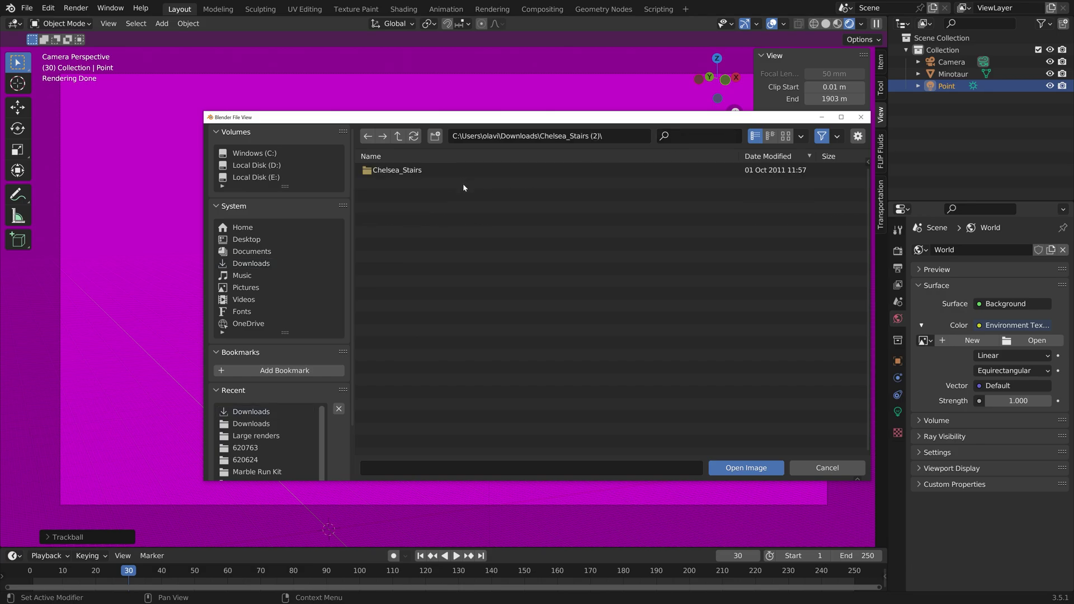
pyautogui.doubleClick(437, 170)
pyautogui.click(487, 183)
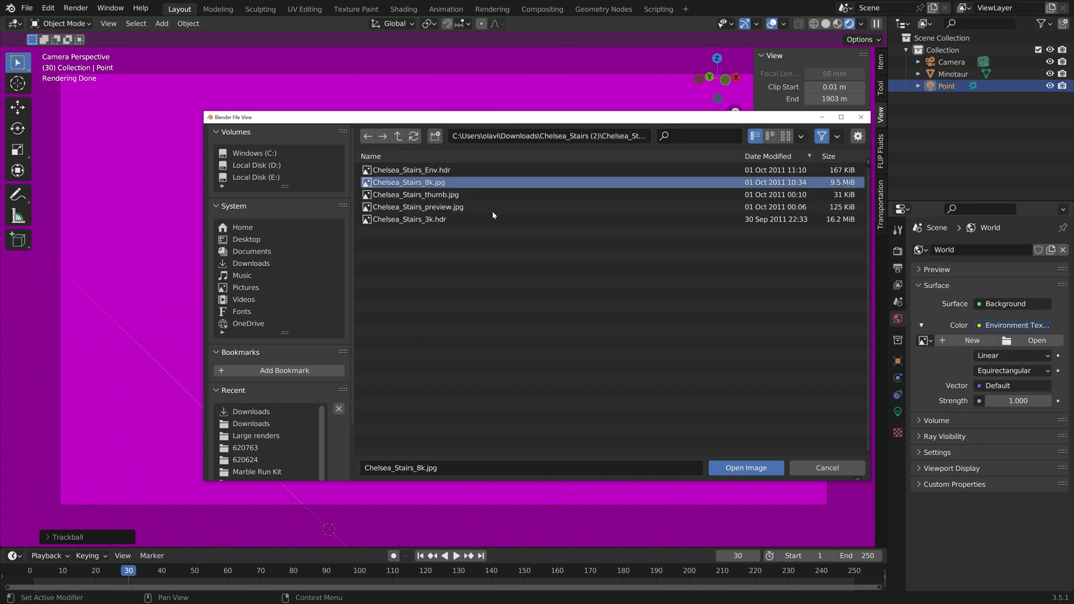
pyautogui.click(756, 468)
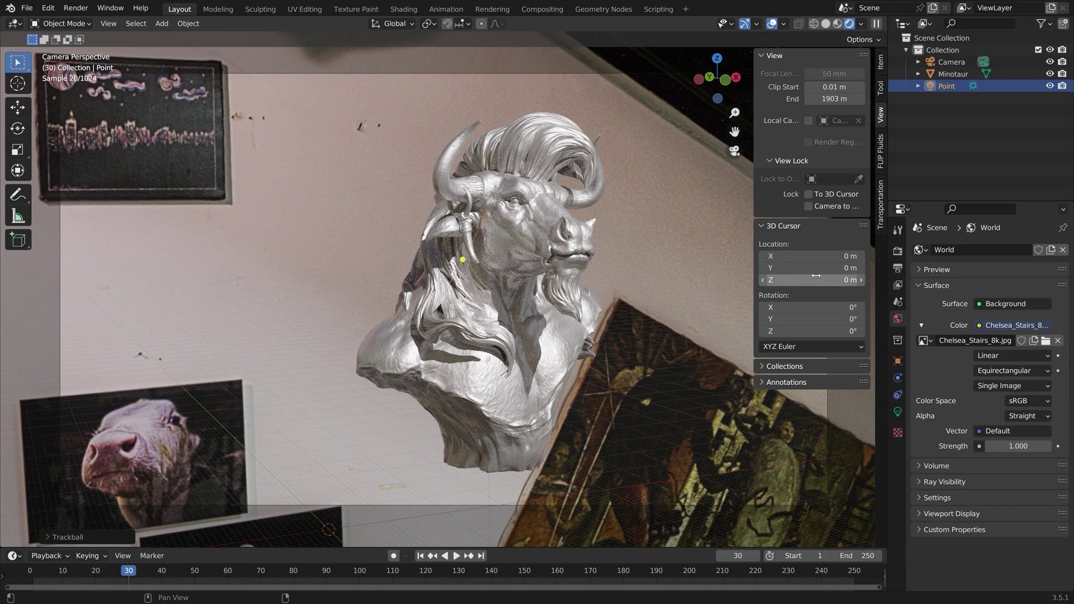
# Enable the Transparent film option in the render settings to hide the environment image behind the bust.
pyautogui.moveTo(728, 282); pyautogui.dragTo(699, 313, button='middle')
pyautogui.click(900, 251)
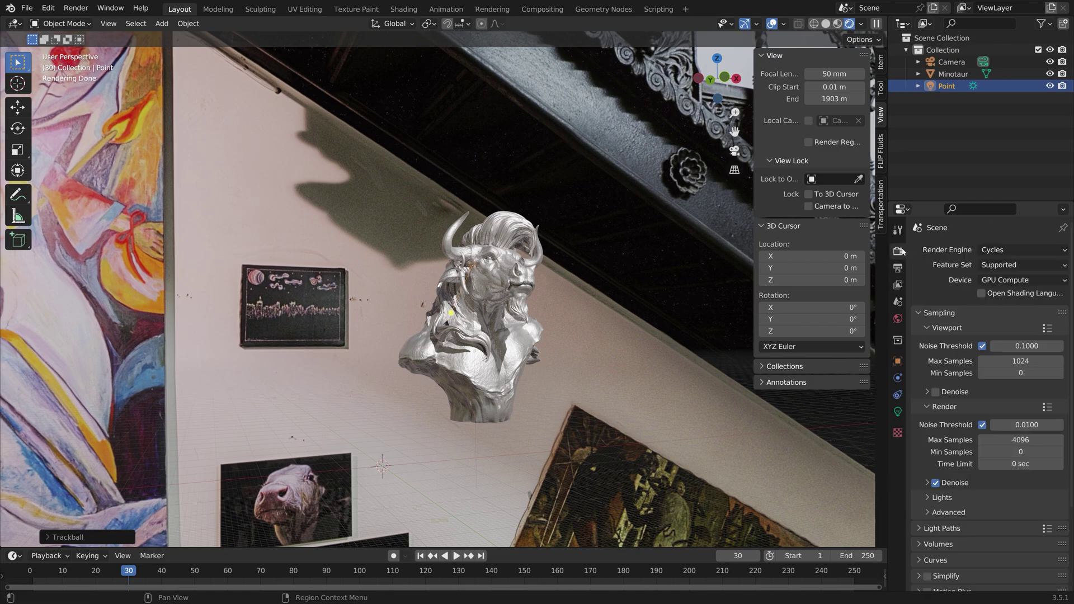
pyautogui.scroll(-4, 951, 442)
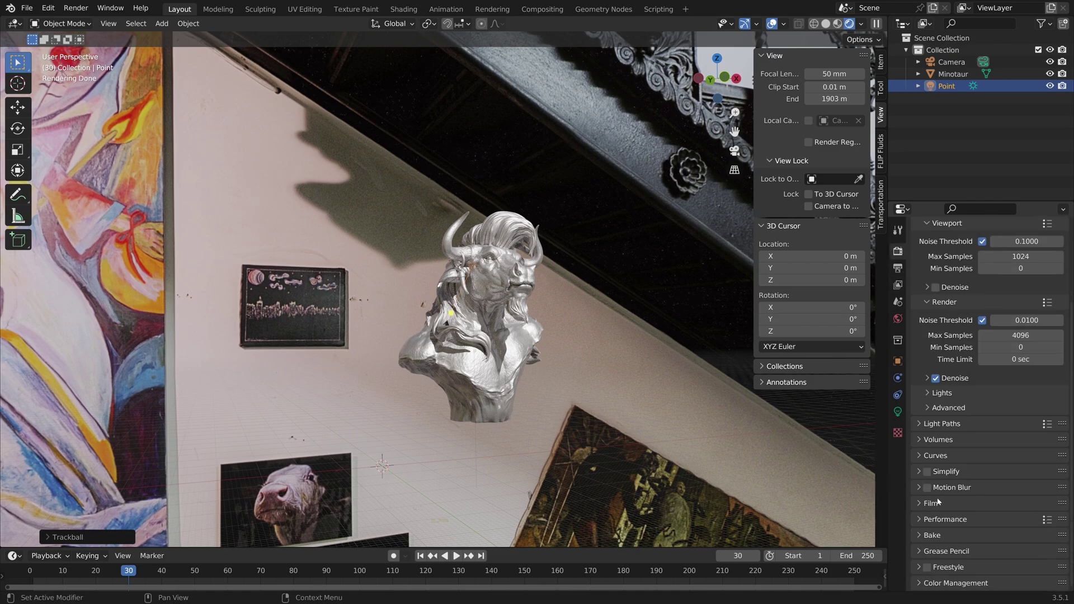
pyautogui.click(950, 507)
pyautogui.scroll(-3, 979, 548)
pyautogui.click(935, 523)
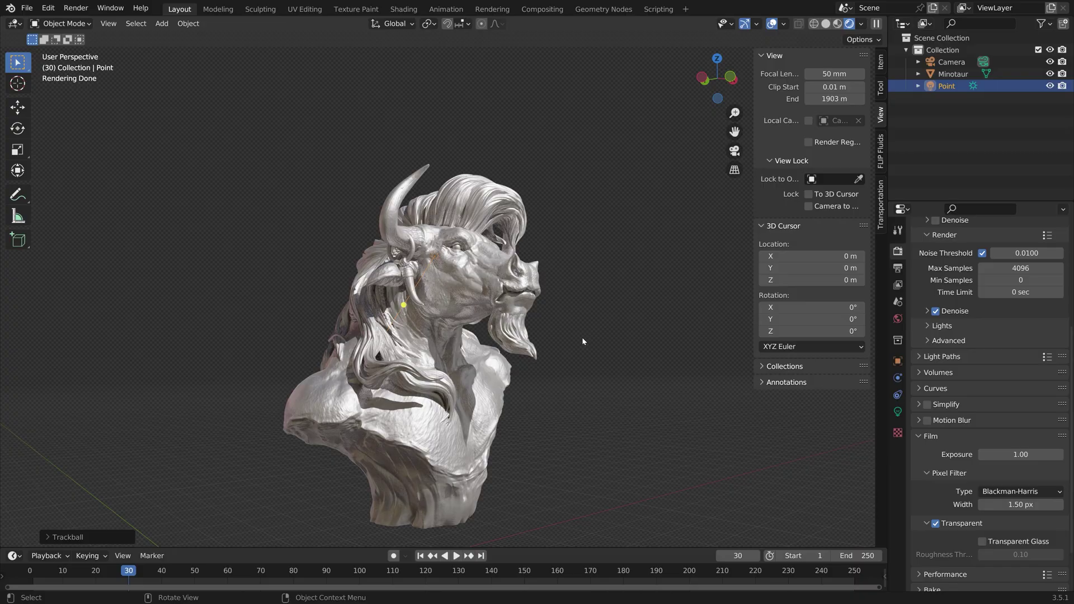
# Switch the render engine to Eevee to compare the bust's look, and return it to Cycles.
pyautogui.scroll(6, 986, 250)
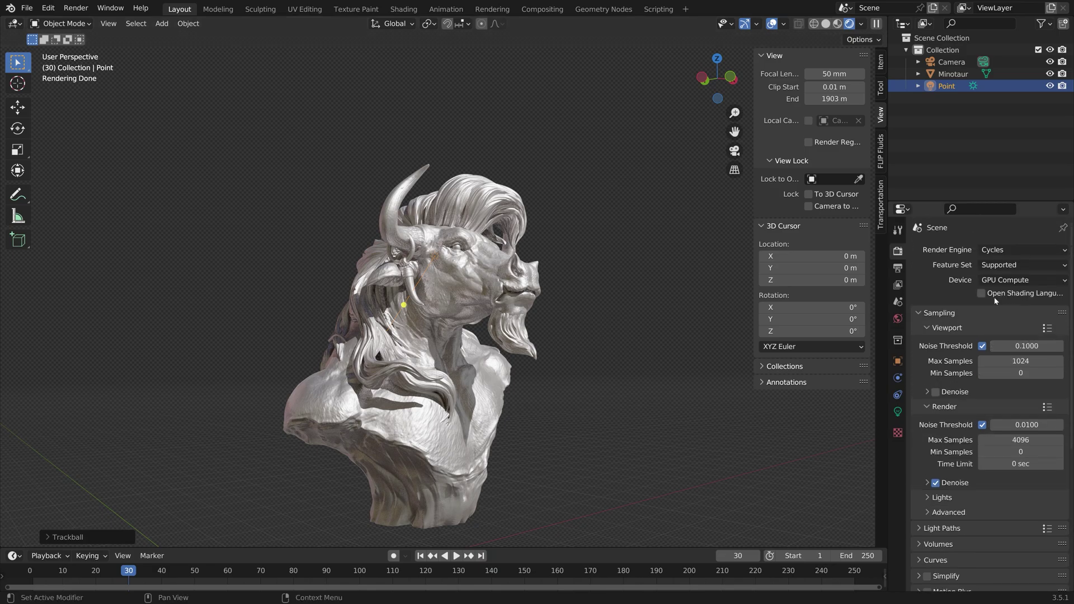
pyautogui.click(986, 251)
pyautogui.click(992, 264)
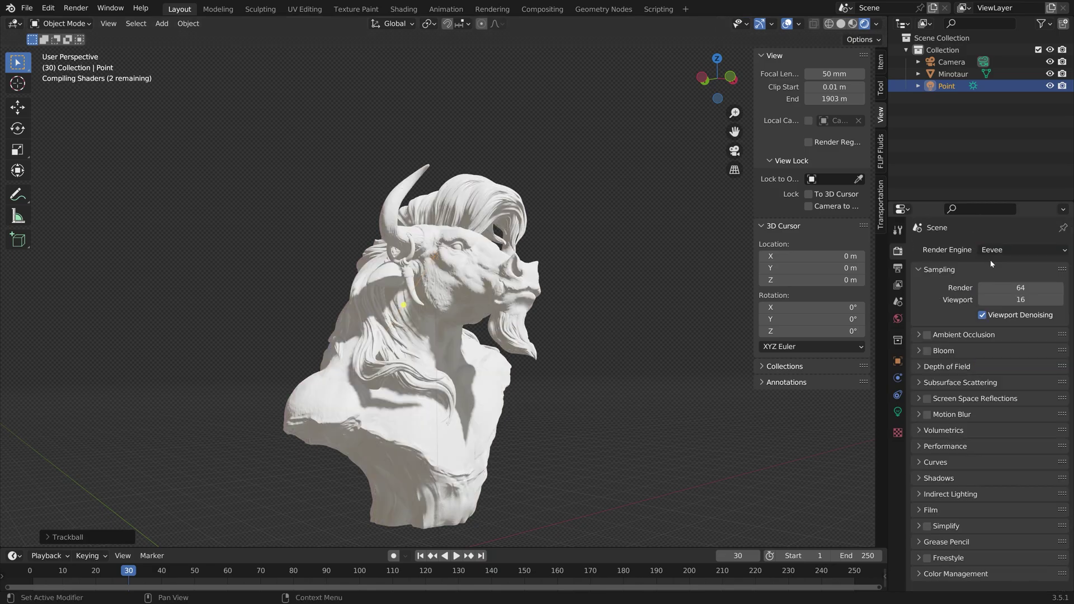
pyautogui.moveTo(585, 330); pyautogui.dragTo(318, 316, button='middle')
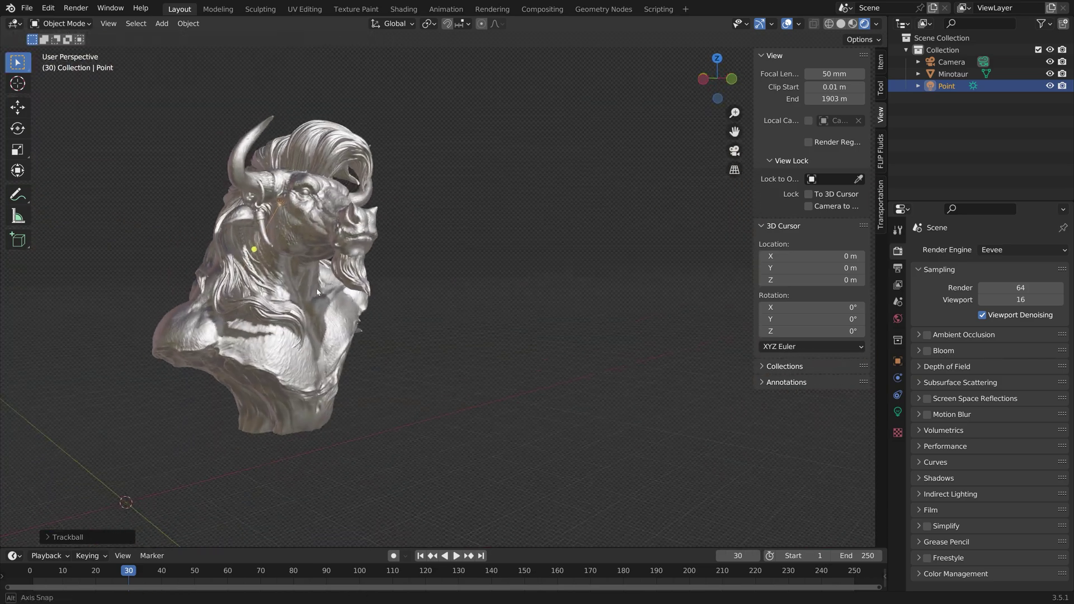
pyautogui.click(1023, 251)
pyautogui.click(989, 290)
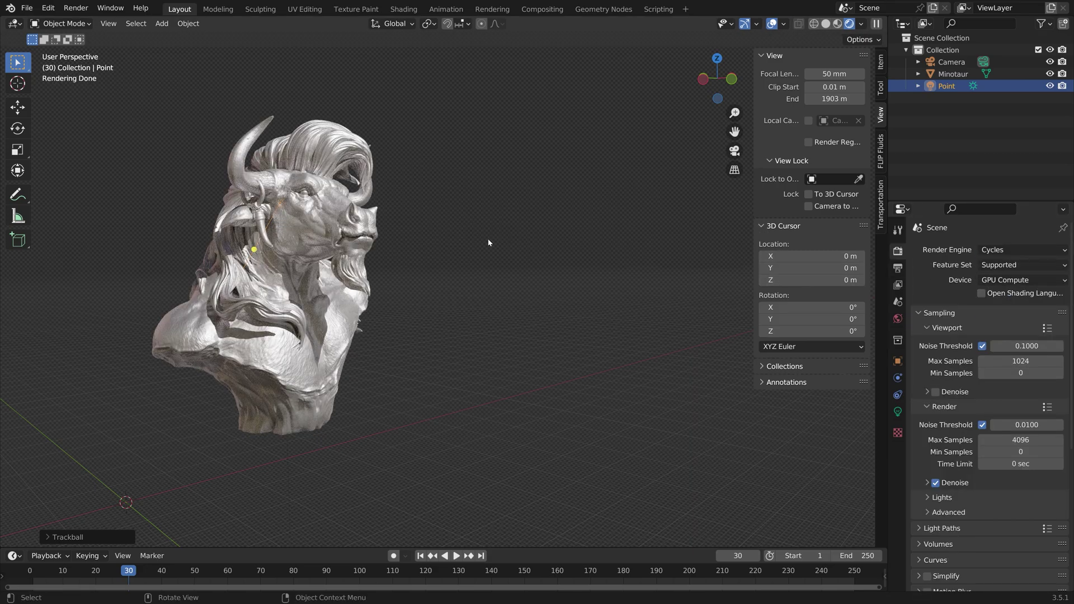
# Switch to Chrome and look at the SheepIt free distributed render farm for Blender and its account area.
pyautogui.hotkey('alt', 'Tab')
pyautogui.moveTo(411, 183); pyautogui.dragTo(614, 183)
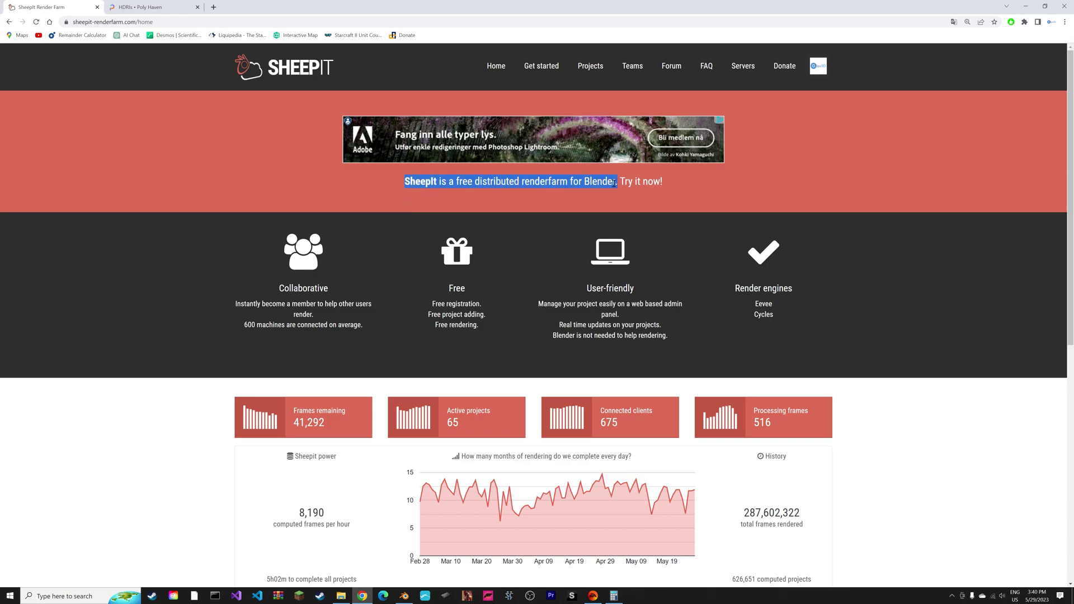
pyautogui.click(818, 67)
pyautogui.click(728, 121)
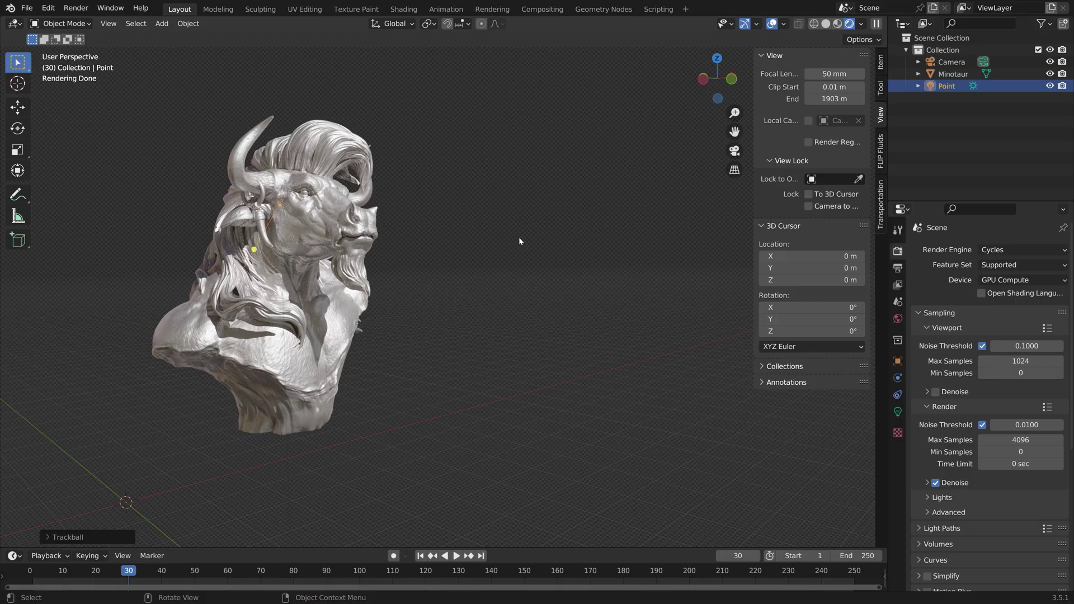
# Return to Blender and rotate the sun light around the global Z axis to change the light direction on the bust.
pyautogui.press('r')
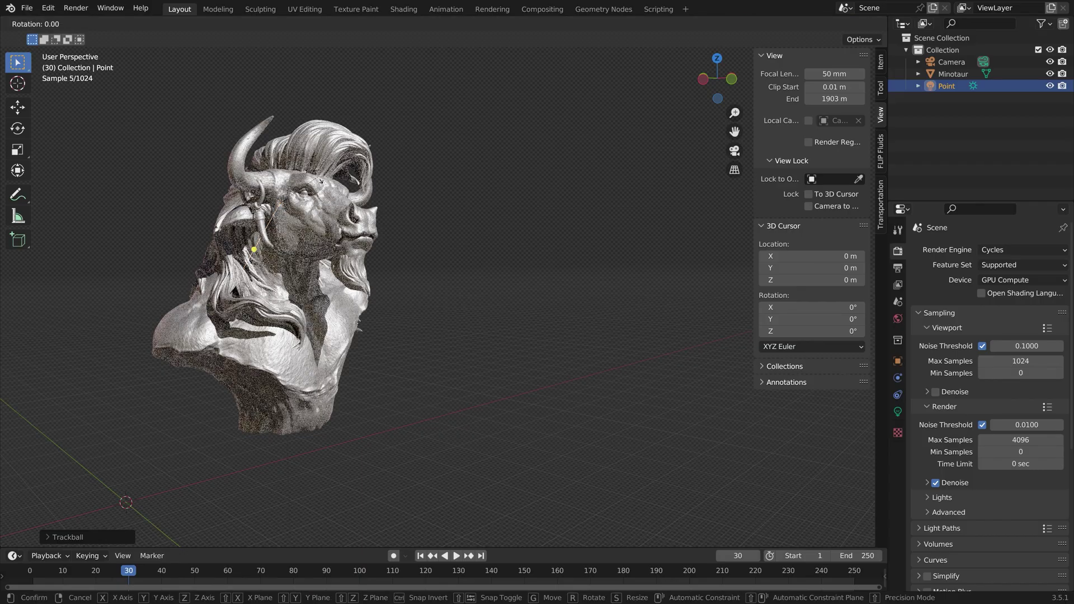
pyautogui.press('z')
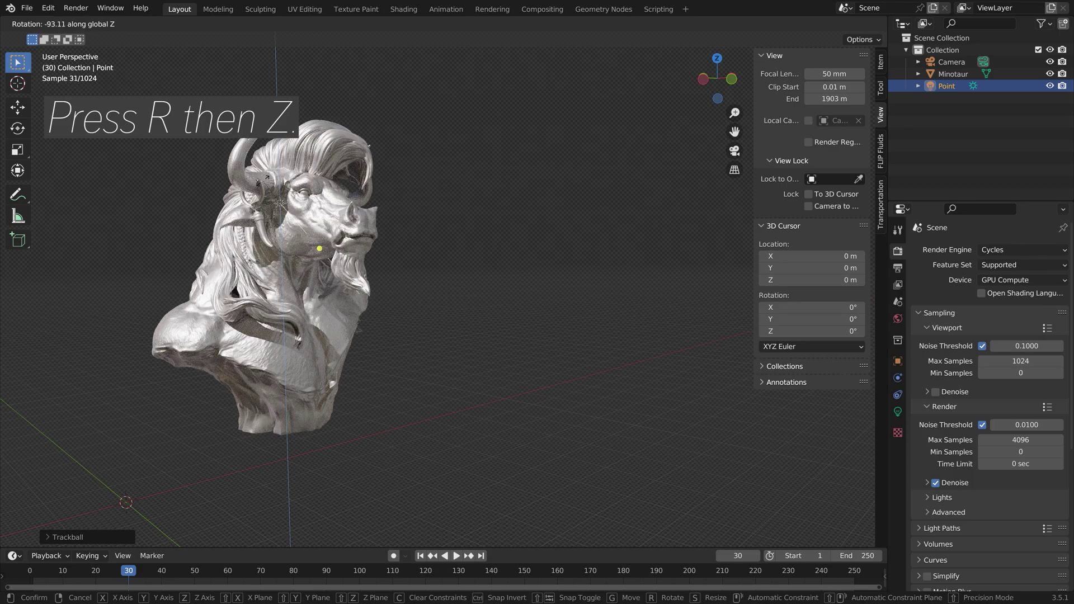
pyautogui.click(301, 177)
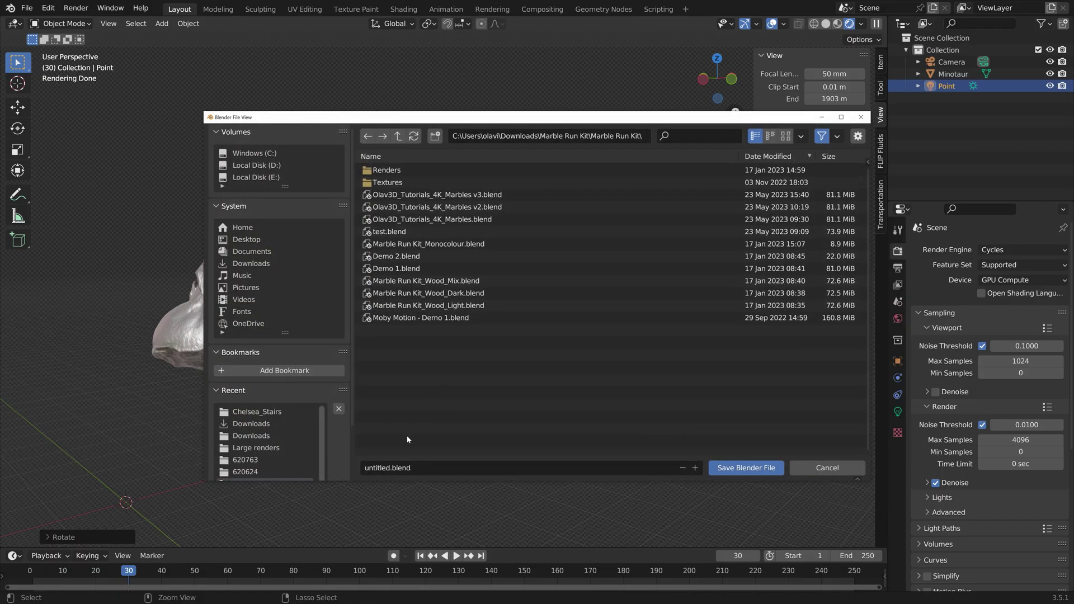
# Clear the default name for the saved file and create a folder named Mistakes in D:\Blender.
pyautogui.doubleClick(397, 467)
pyautogui.press('BackSpace')
pyautogui.click(257, 165)
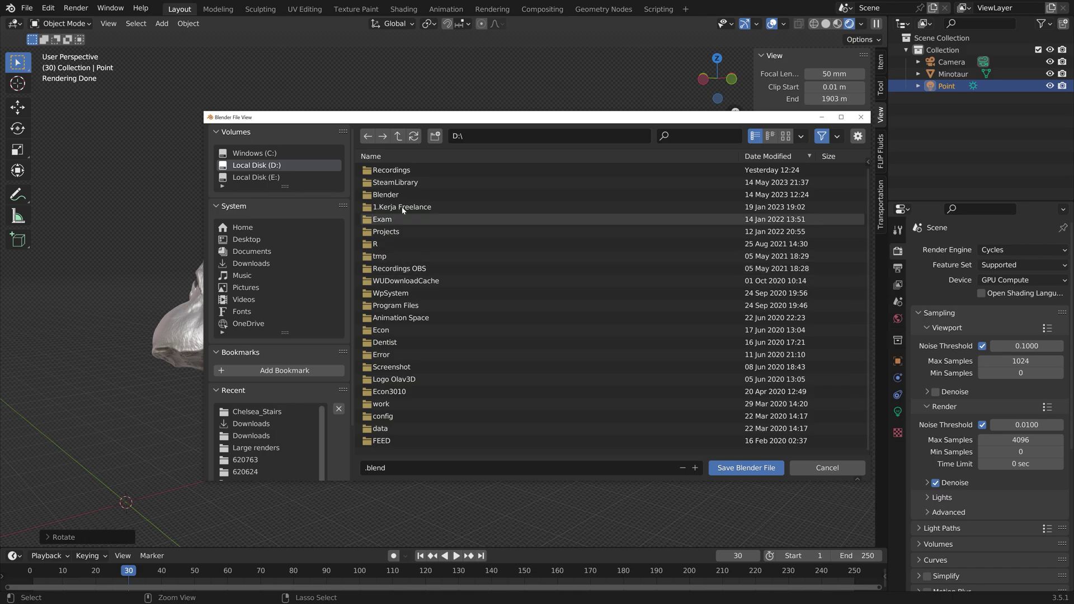
pyautogui.doubleClick(403, 208)
pyautogui.click(435, 136)
pyautogui.write('Te')
pyautogui.write('stake')
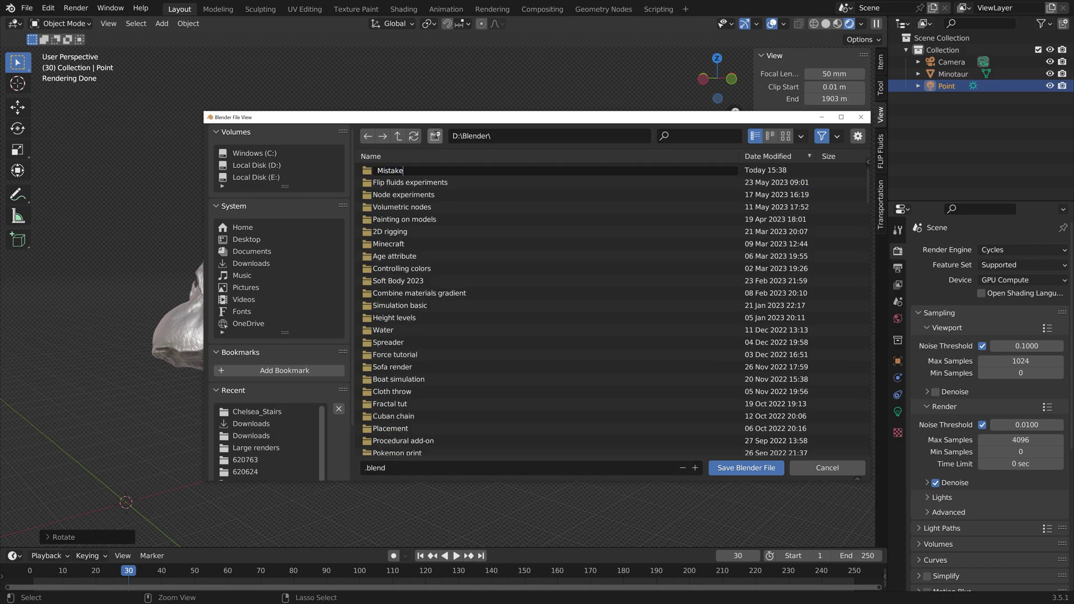
pyautogui.write('s')
pyautogui.press('Return')
# Save the scene in the Mistakes folder under a file name ending in 1.
pyautogui.click(450, 463)
pyautogui.write('1')
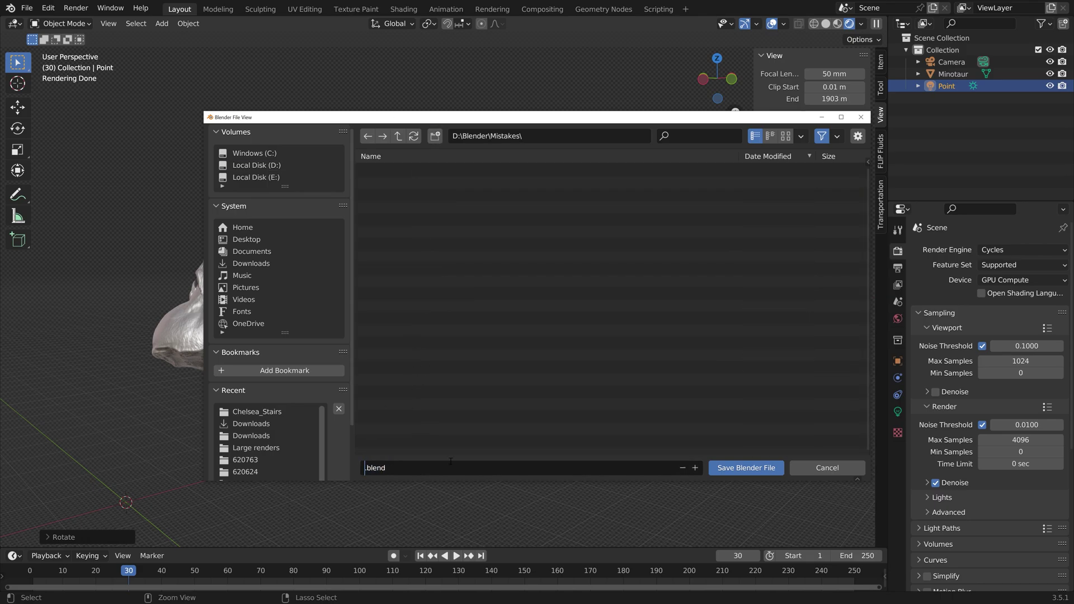
pyautogui.write(' 1')
pyautogui.press('Return')
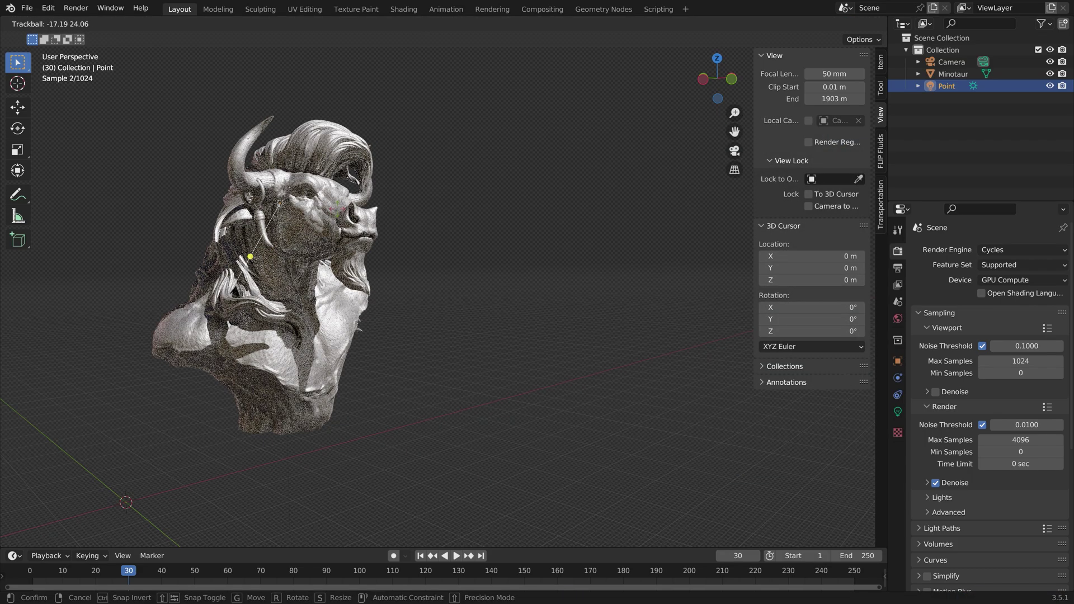
# Darken the Minotaur's Glossy BSDF colour to a value of 0.044 and hide the viewport overlays.
pyautogui.click(242, 316)
pyautogui.click(898, 462)
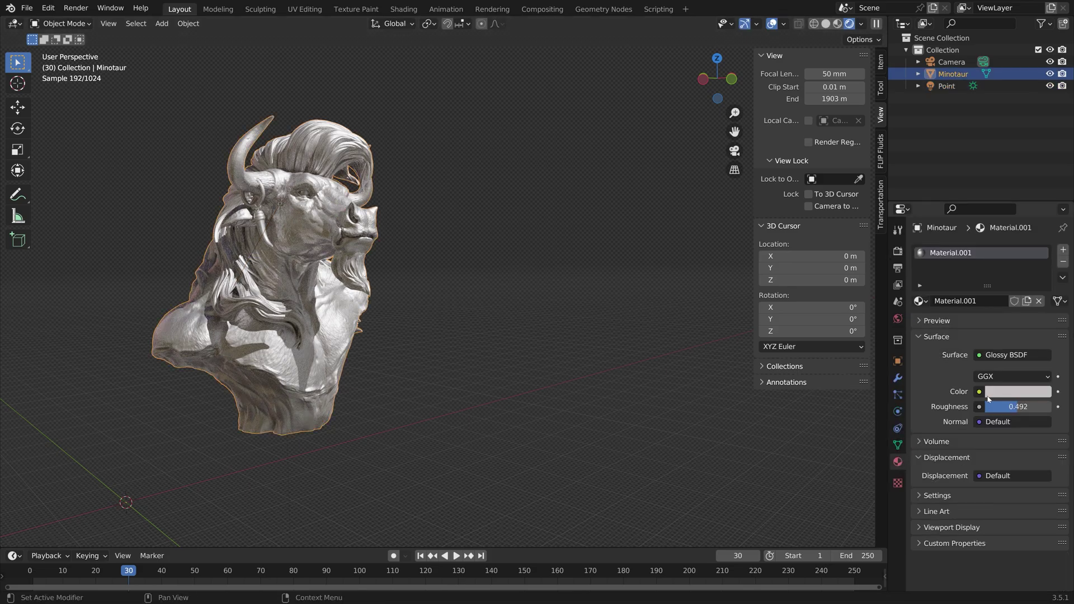
pyautogui.click(1018, 391)
pyautogui.moveTo(1042, 224); pyautogui.dragTo(1042, 287)
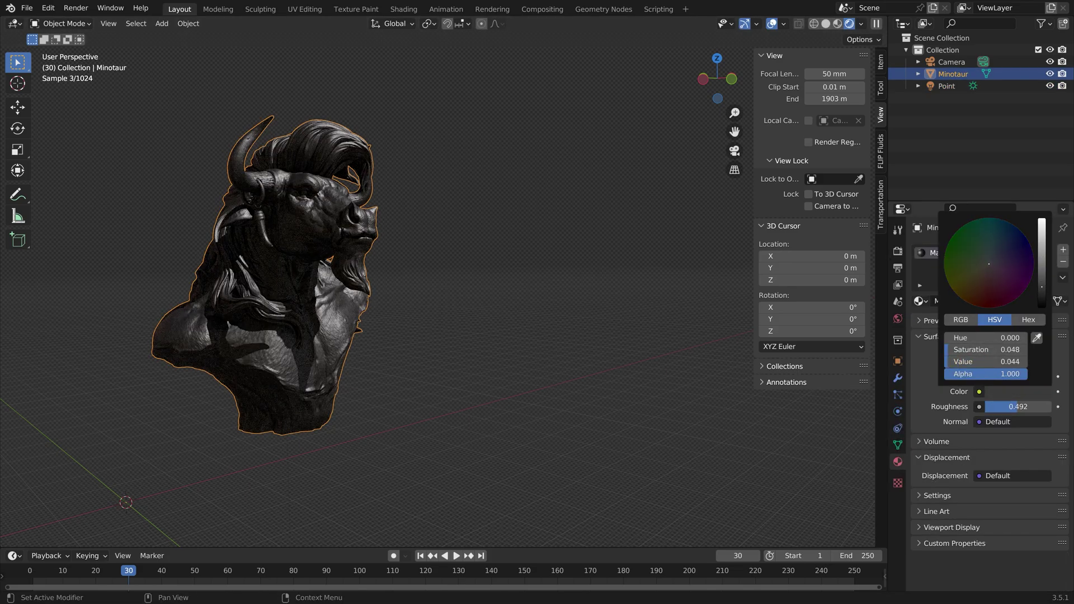
pyautogui.click(771, 24)
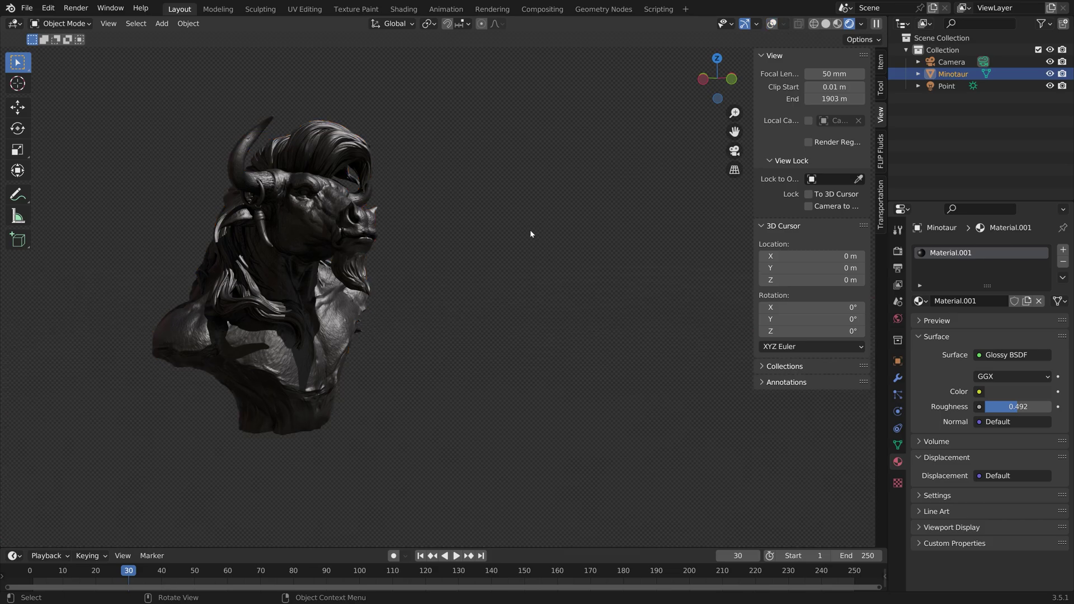
# Save the darkened version of the scene through Save As.
pyautogui.hotkey('ctrl', 'shift', 's')
pyautogui.press('Return')
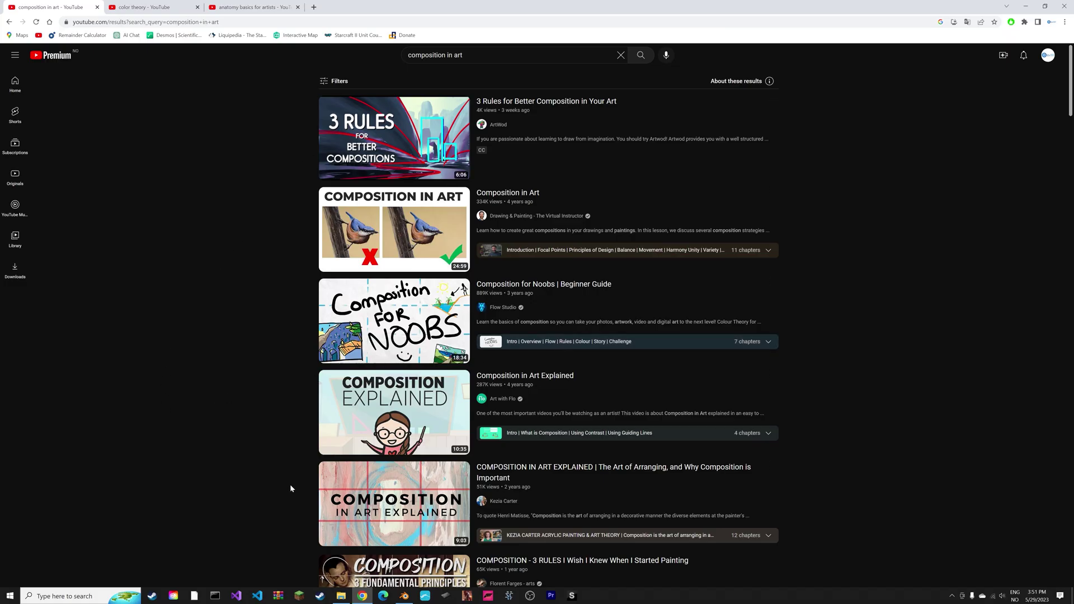
# Look at the YouTube search results for color theory in Chrome.
pyautogui.click(159, 4)
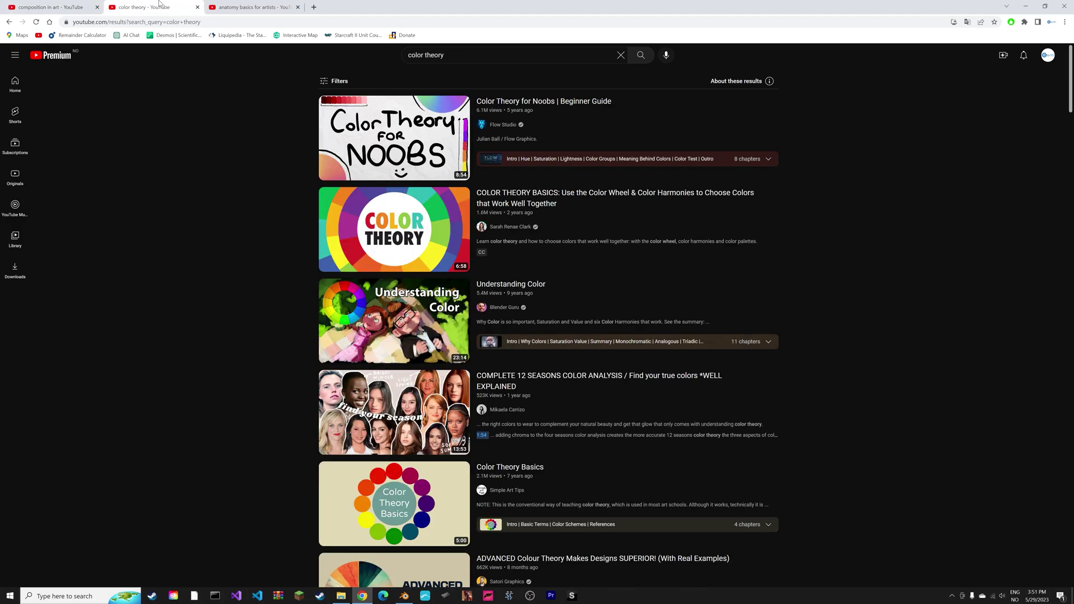